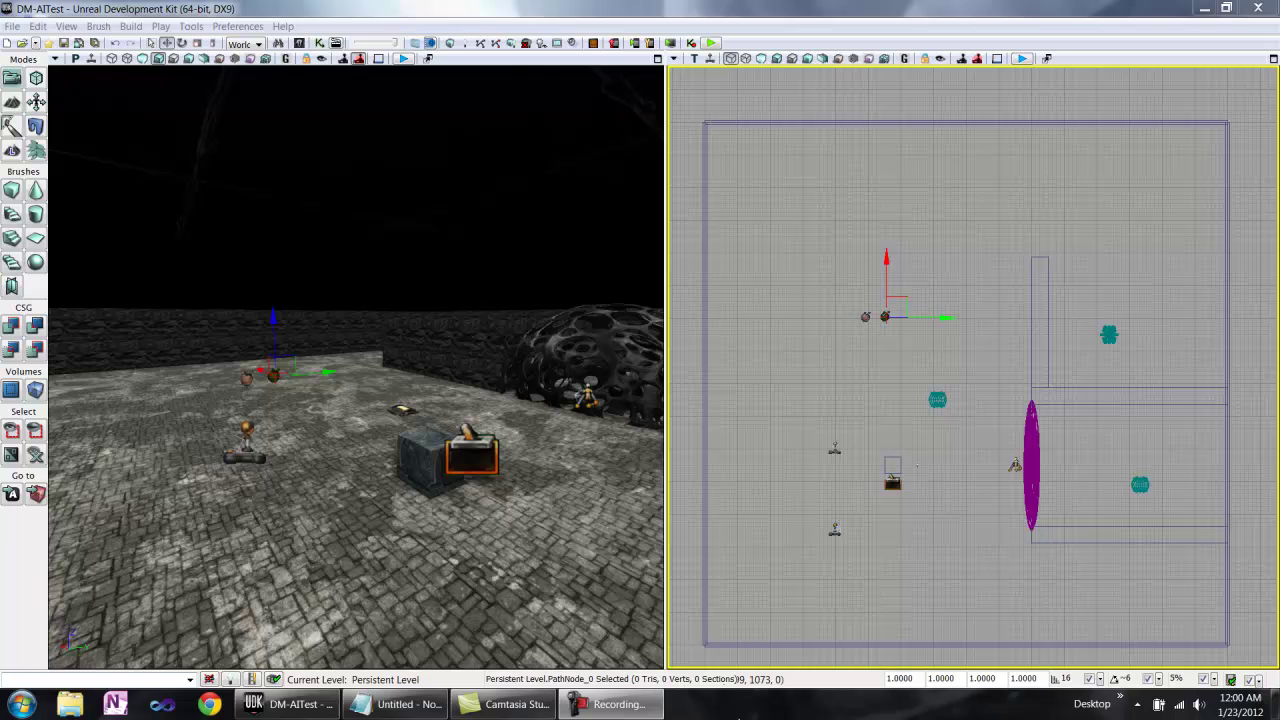
Put away the pathfinding notes and pan the top view across the DM-AITest arena
click(397, 704)
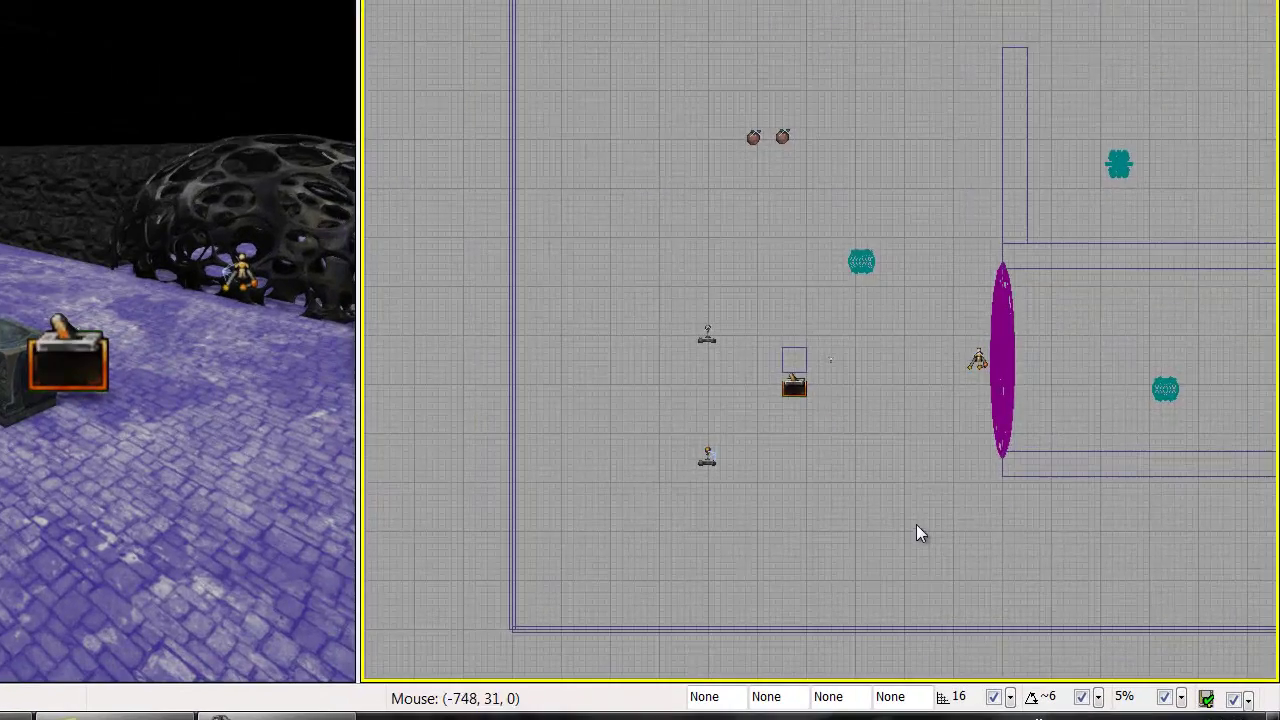
drag(951, 539, 856, 545)
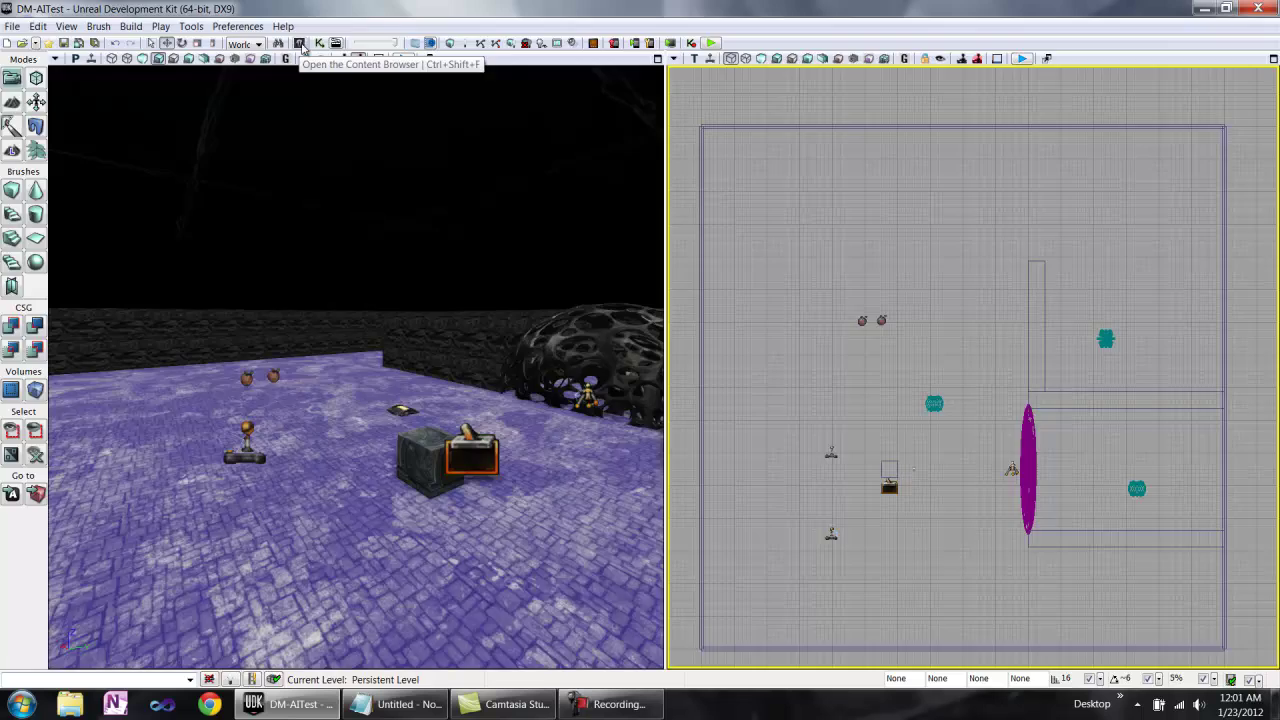
Look through the Navigation category of the Actor Classes browser, then close it
click(302, 48)
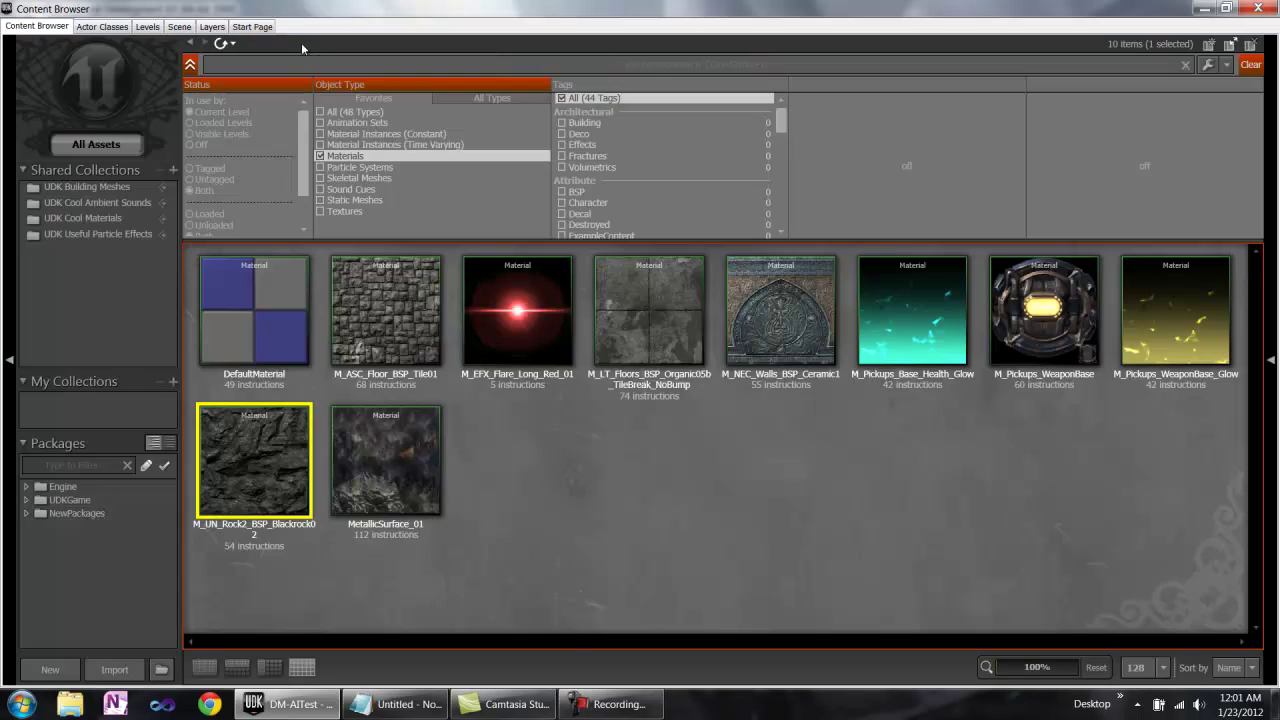
click(106, 28)
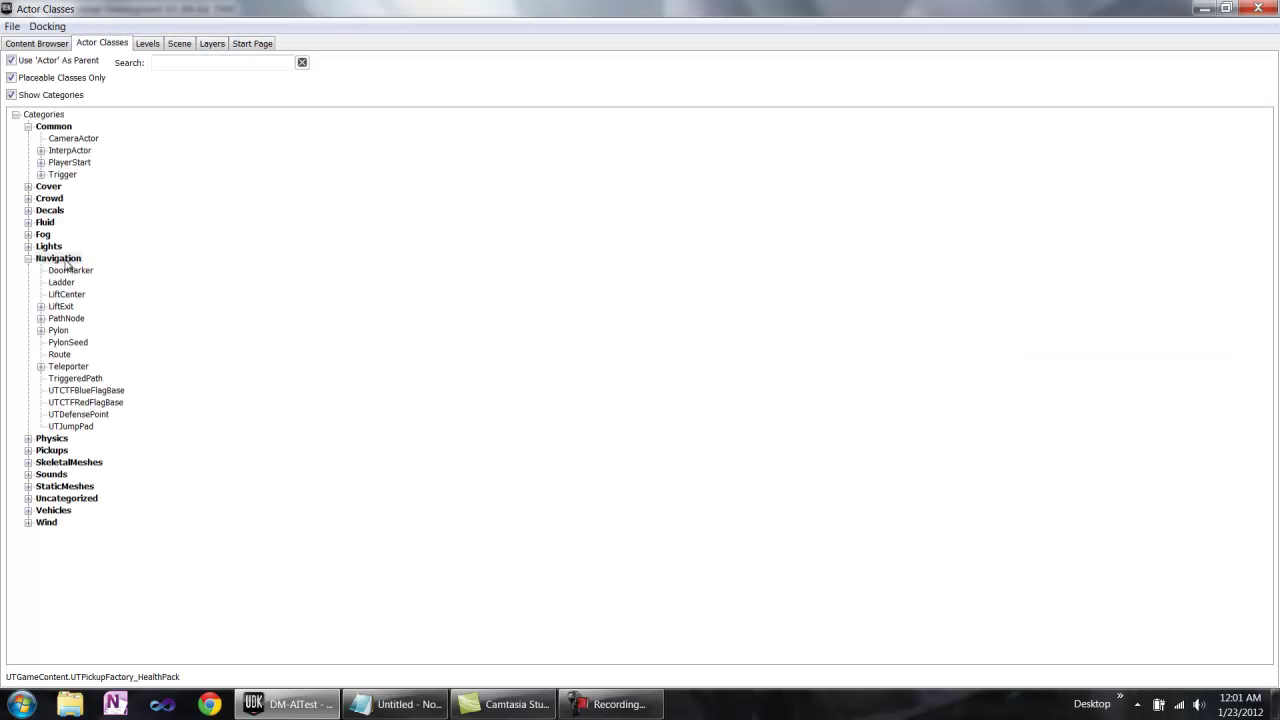
click(60, 258)
click(1258, 9)
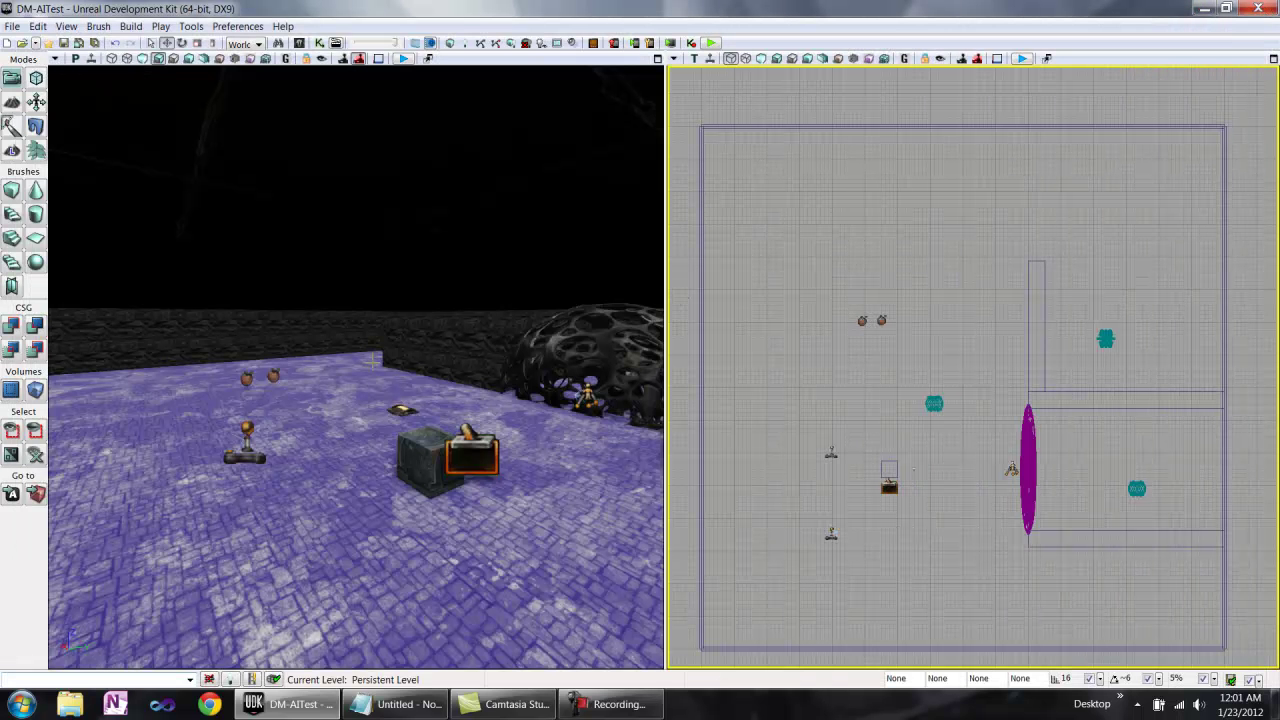
Place a PathNode on the floor at the far wall corner
drag(372, 357, 400, 417)
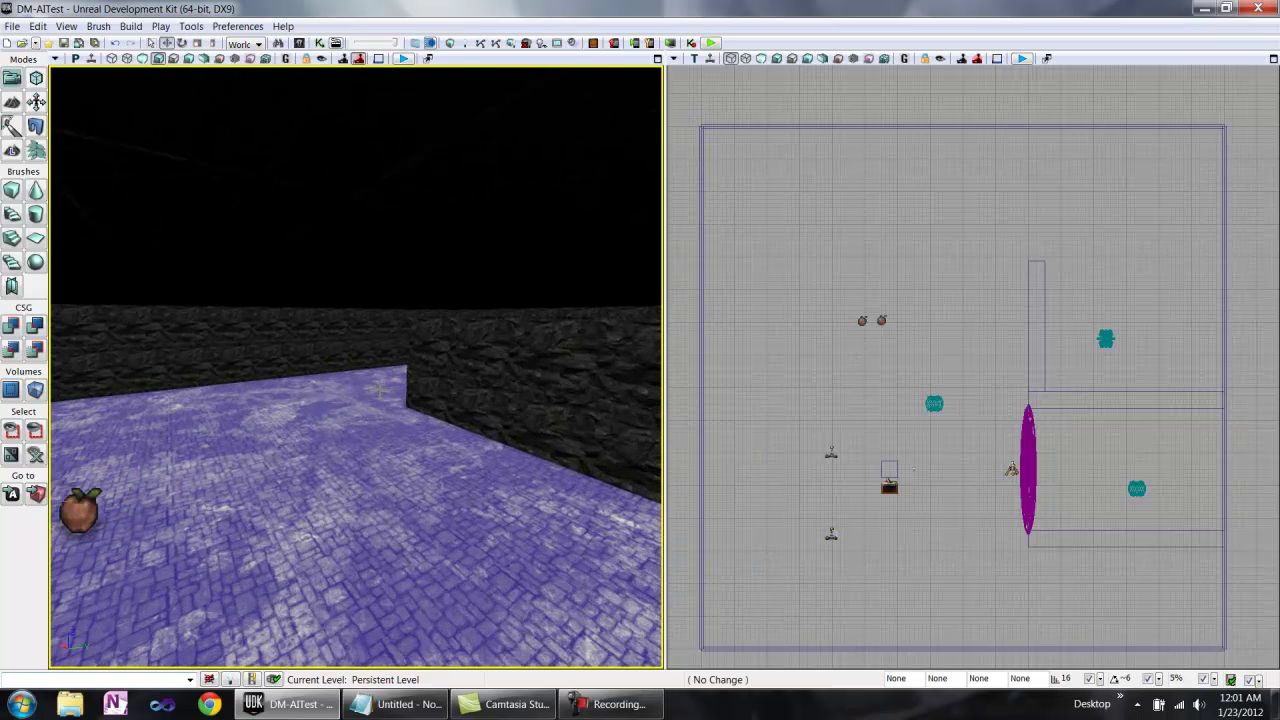
right_click(378, 394)
mouse_move(485, 625)
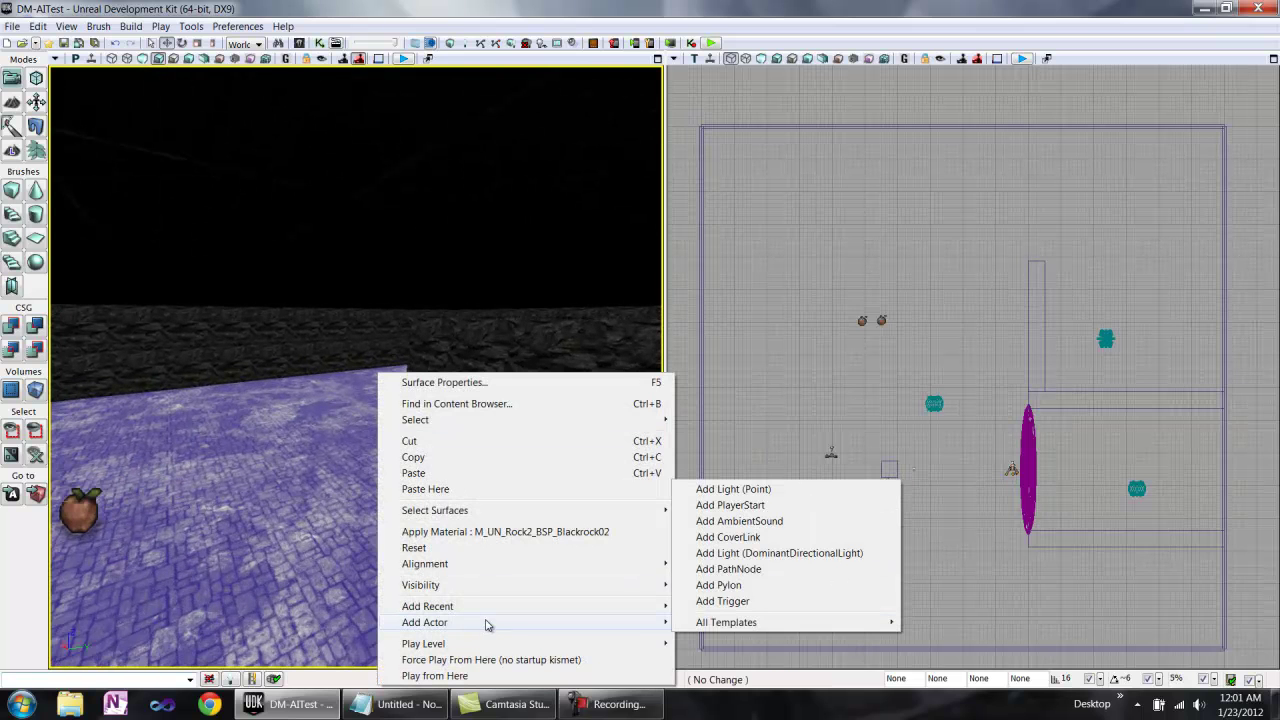
click(746, 572)
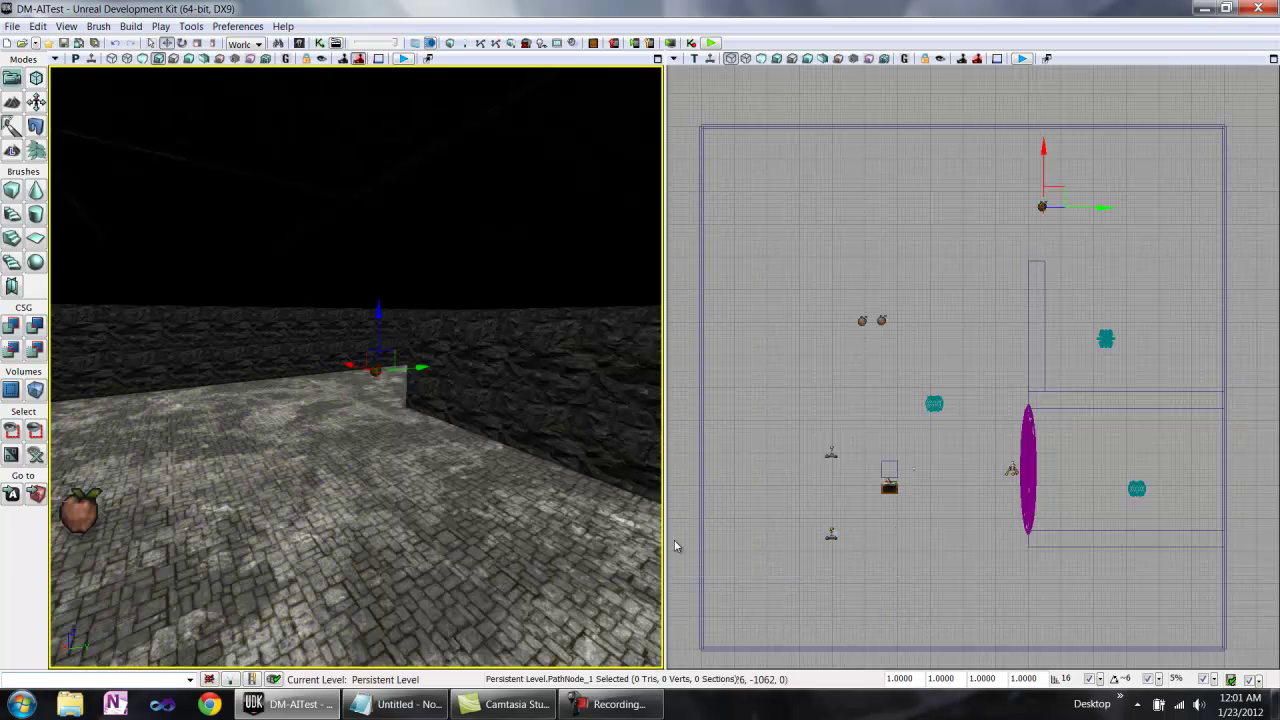
Delete the extra path node from the side-by-side pair
click(862, 321)
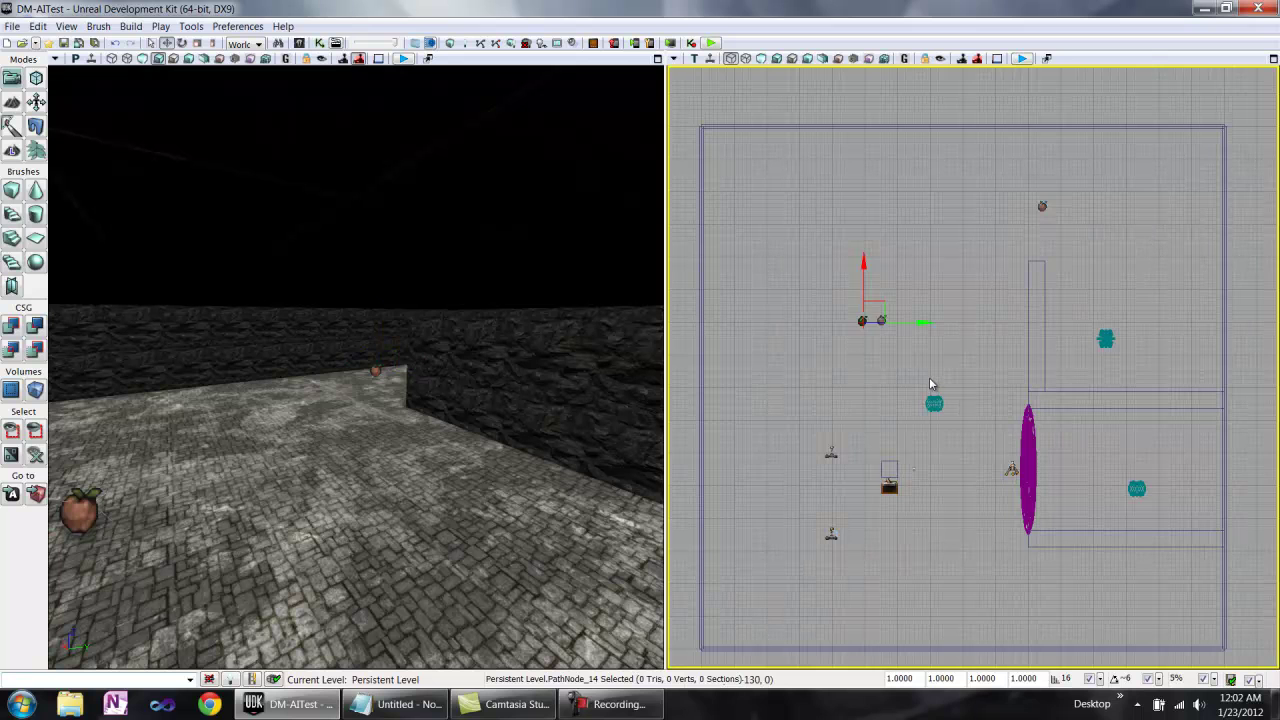
key(Delete)
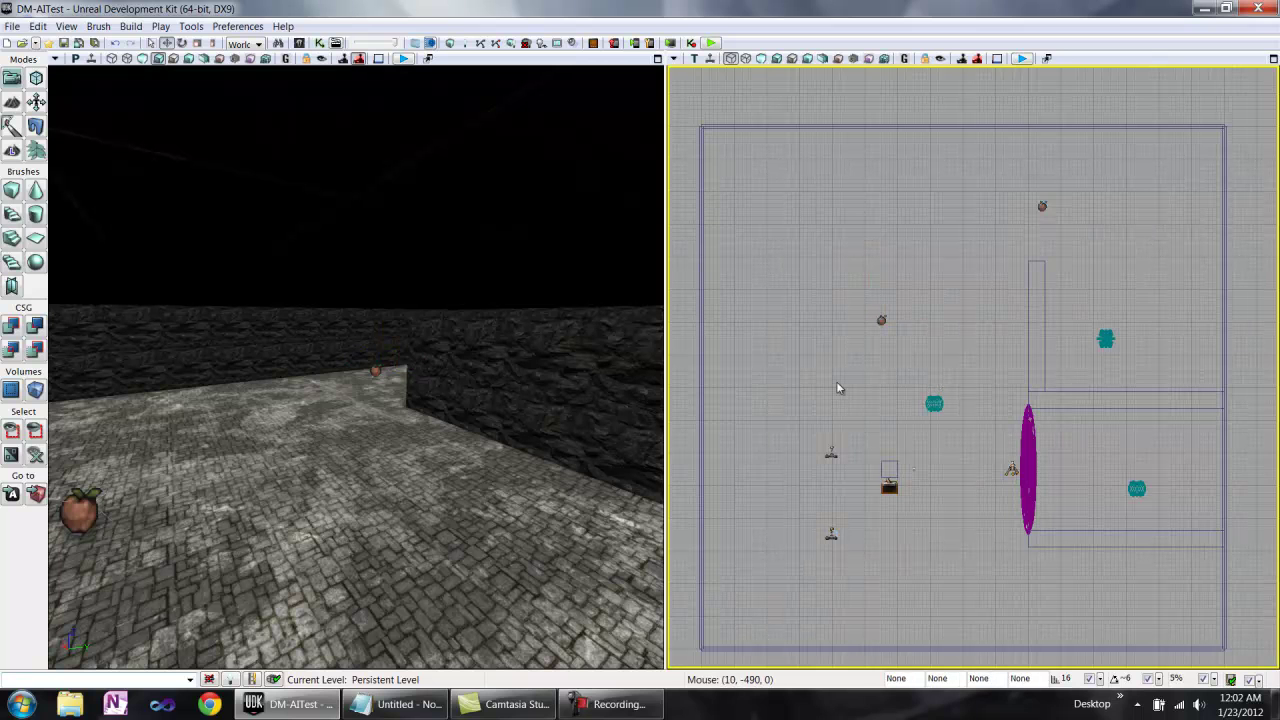
mouse_move(334, 438)
mouse_down()
mouse_move(450, 440)
mouse_move(320, 346)
mouse_up()
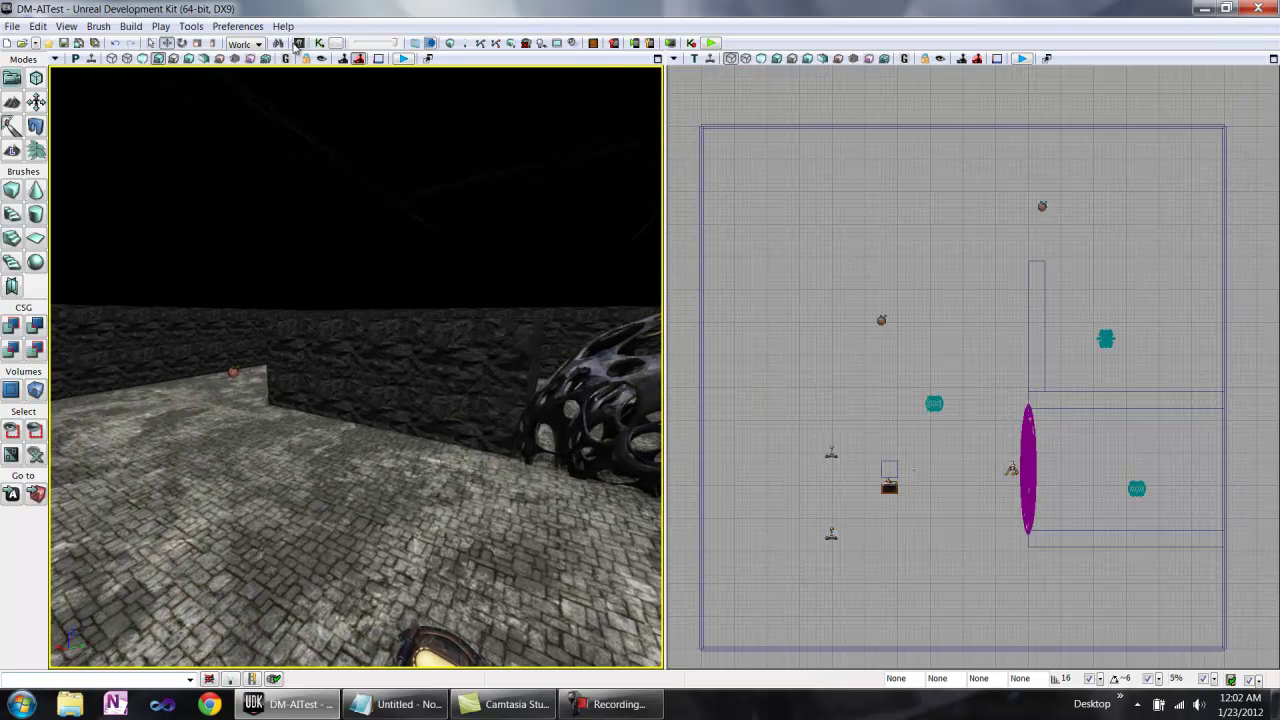
Browse the Navigation and Pickups actor classes, leaving UTPickupFactory_HealthPack as the current class
click(300, 45)
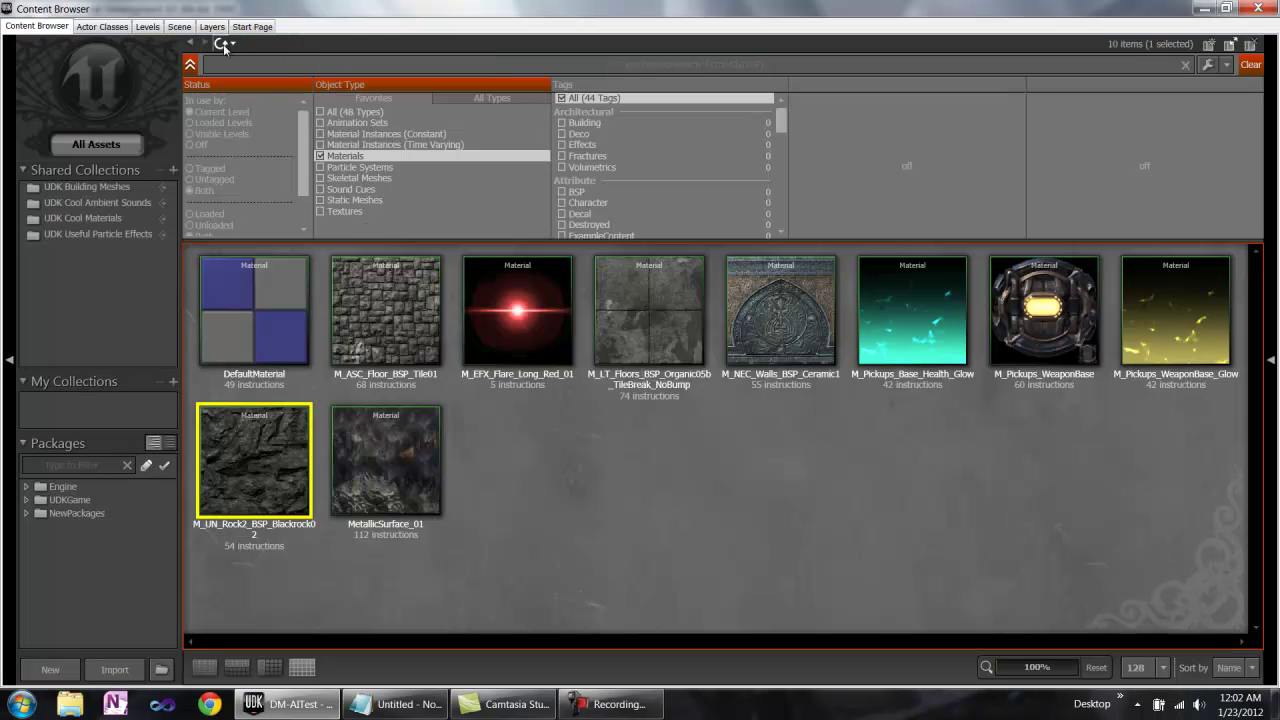
click(102, 43)
click(35, 259)
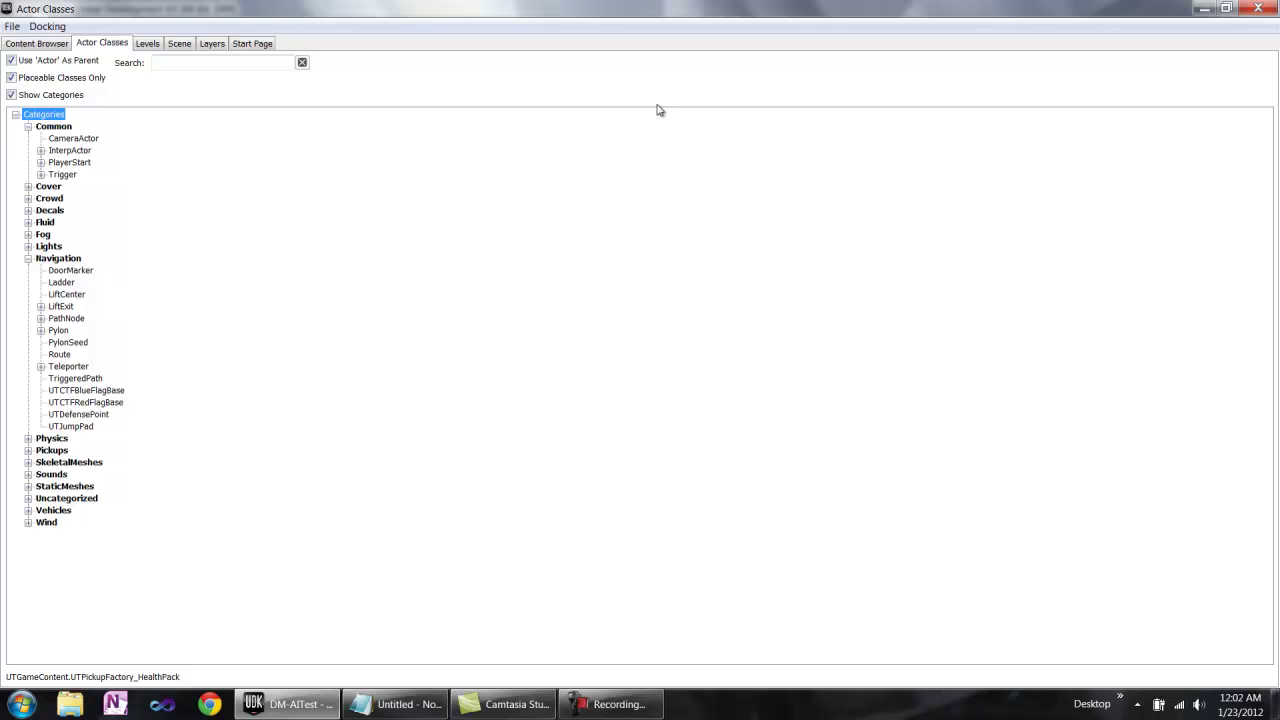
click(28, 259)
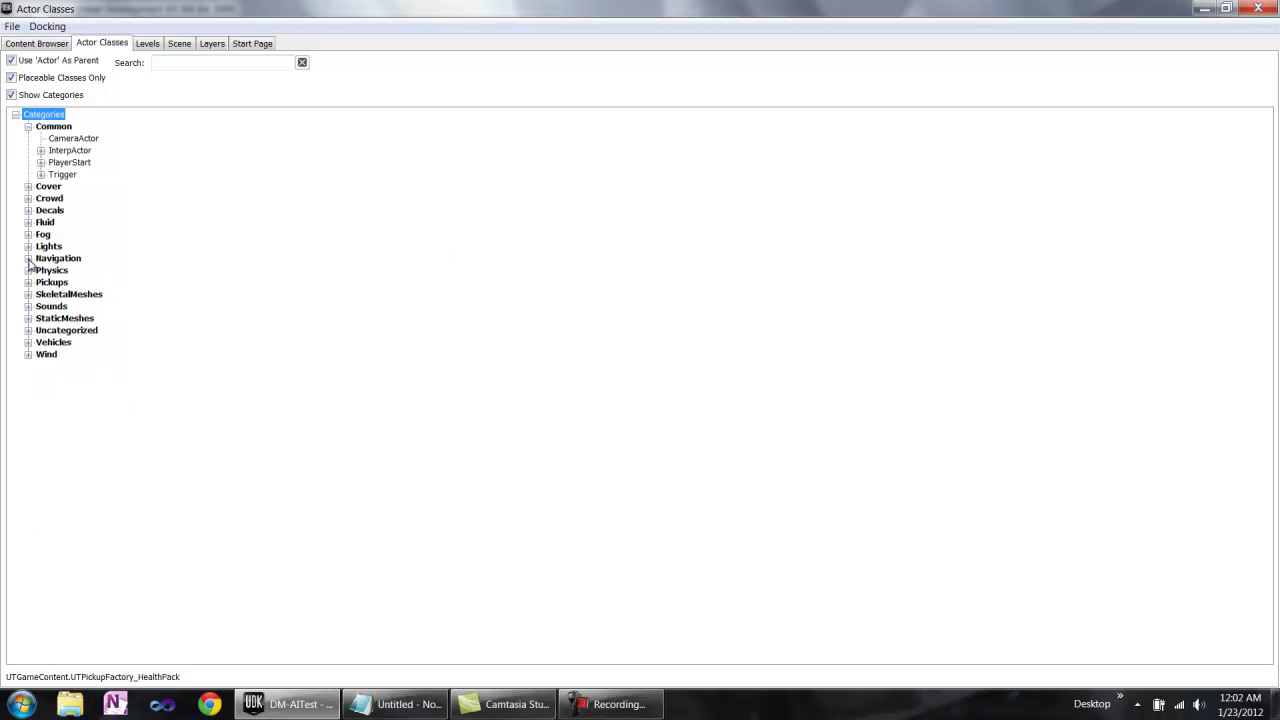
click(28, 282)
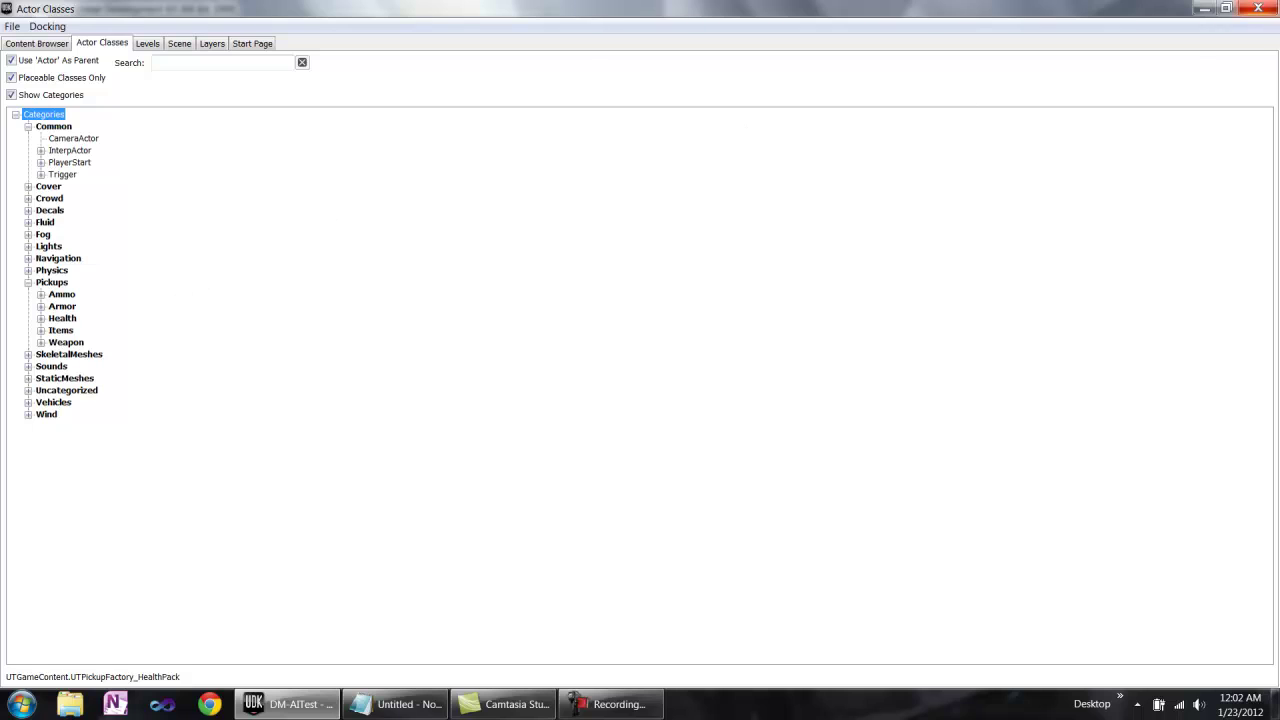
click(1258, 8)
drag(438, 525, 491, 521)
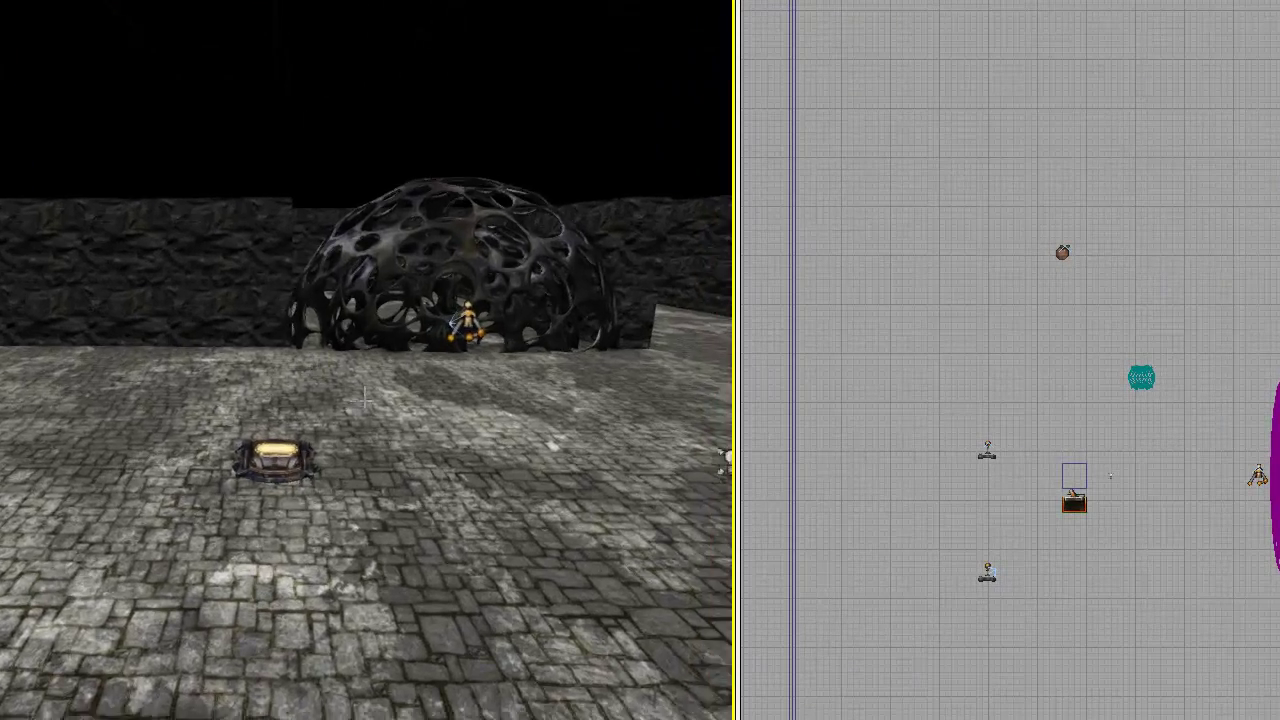
Select the character by the dome and orbit the perspective view around the mesh dome
drag(363, 400, 336, 399)
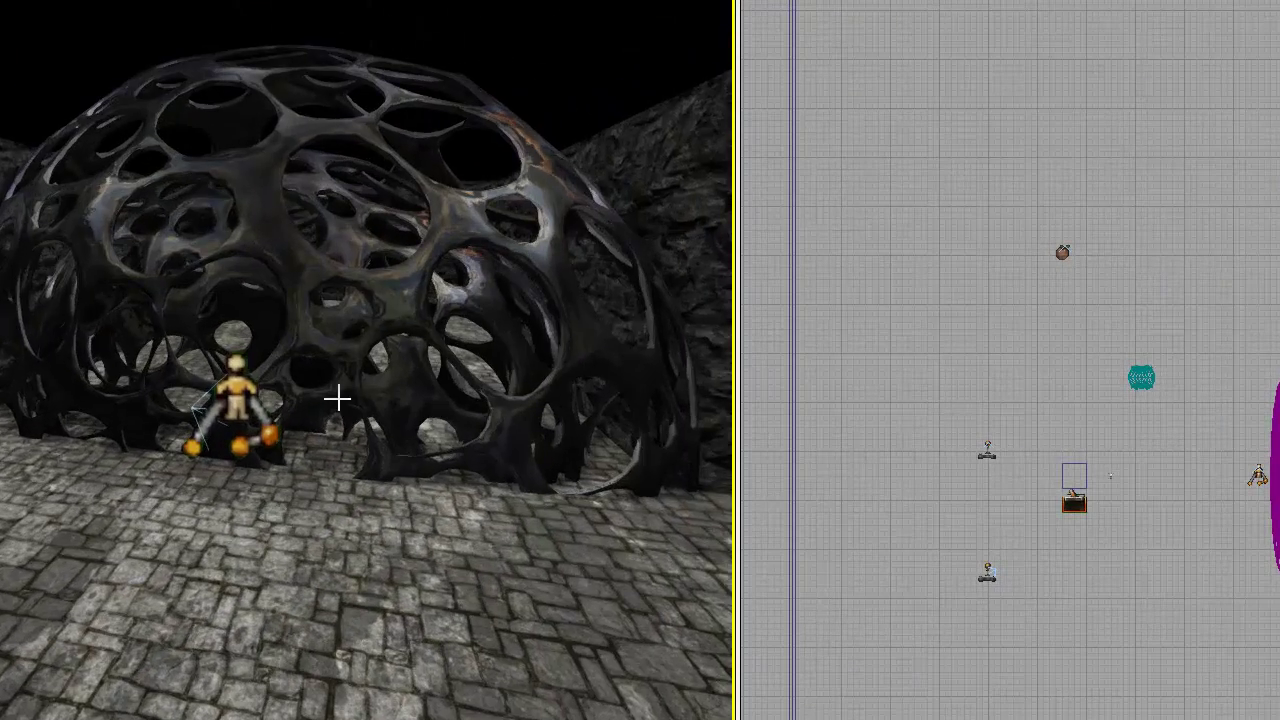
click(253, 398)
mouse_move(356, 484)
mouse_down()
mouse_move(135, 510)
mouse_move(169, 514)
mouse_move(358, 465)
mouse_up()
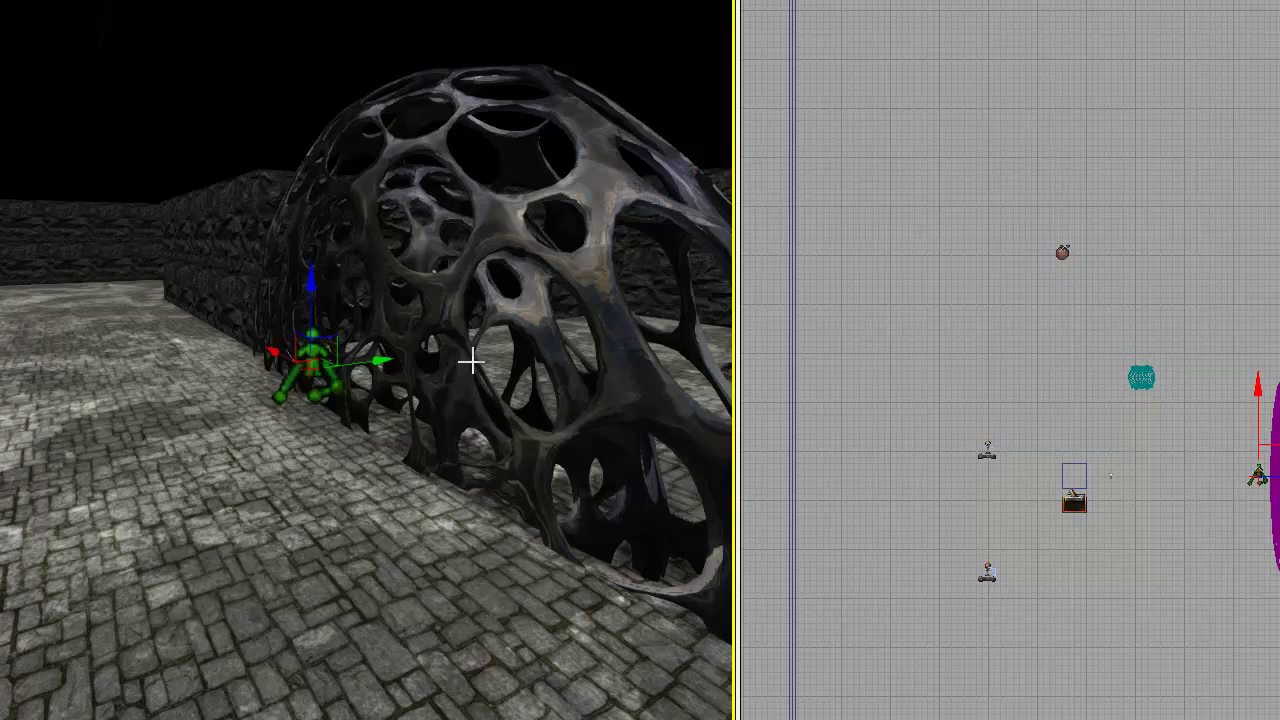
drag(451, 463, 560, 169)
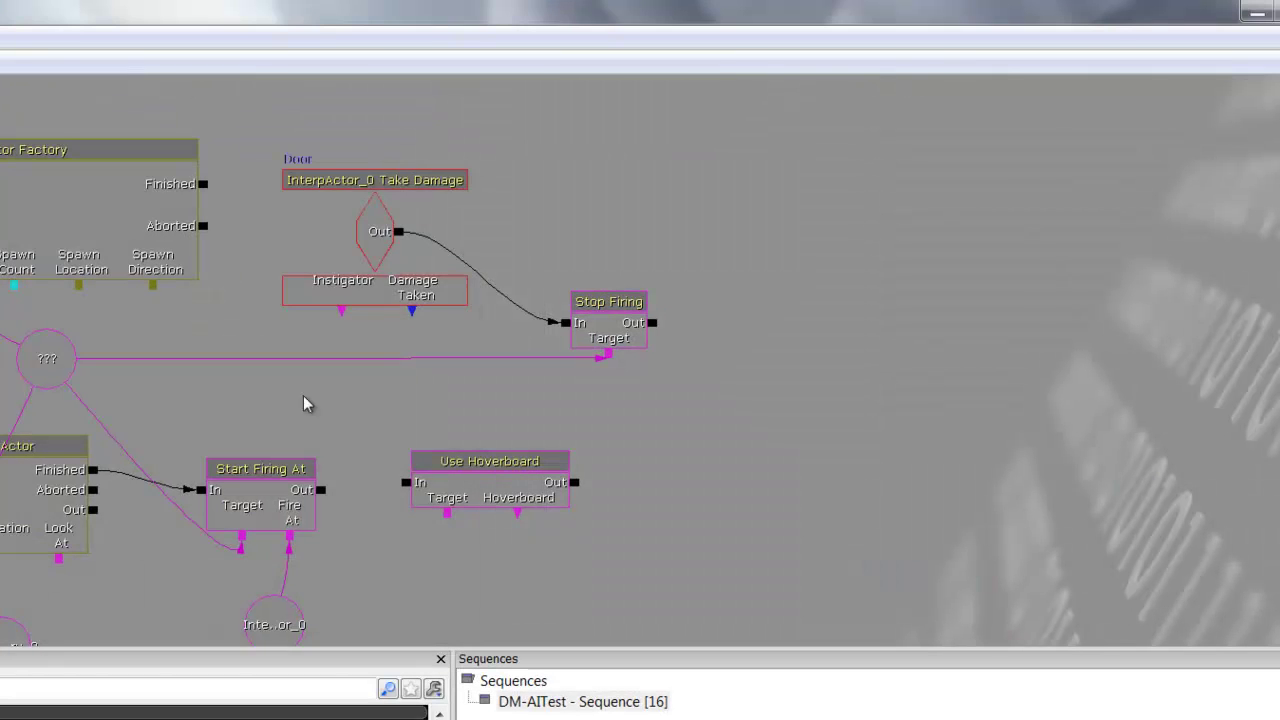
drag(309, 403, 524, 391)
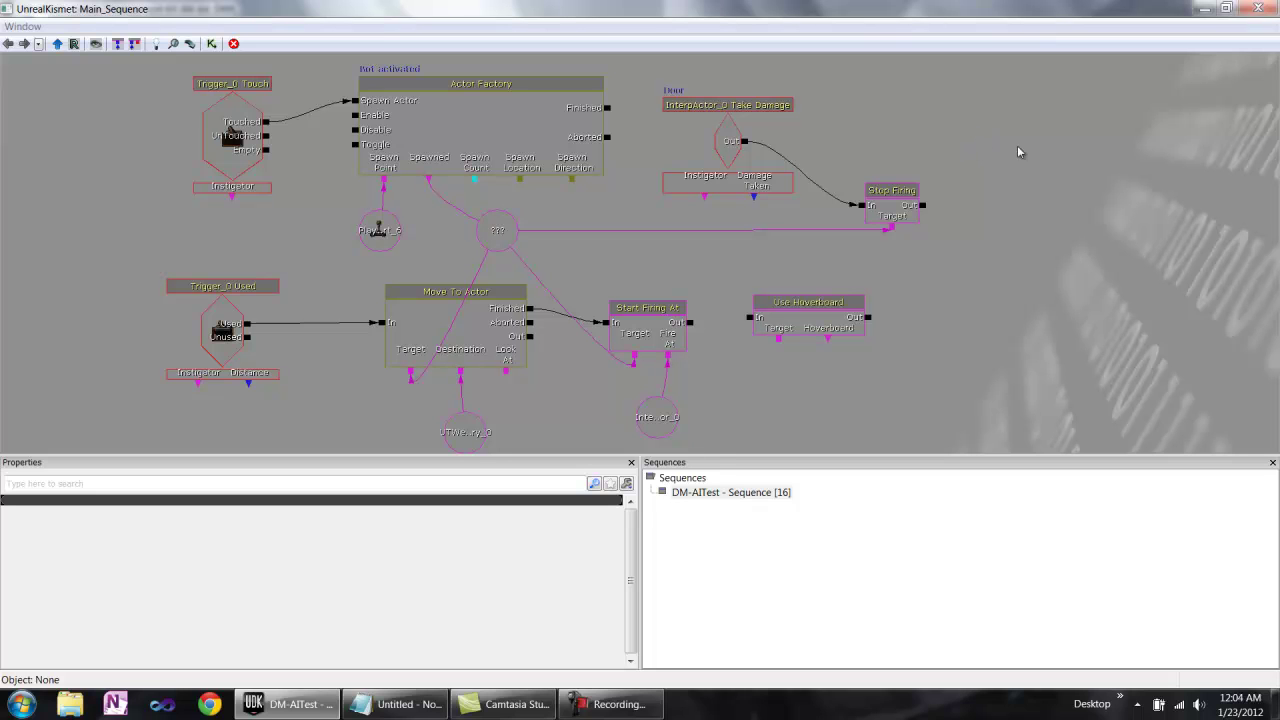
drag(1023, 160, 980, 163)
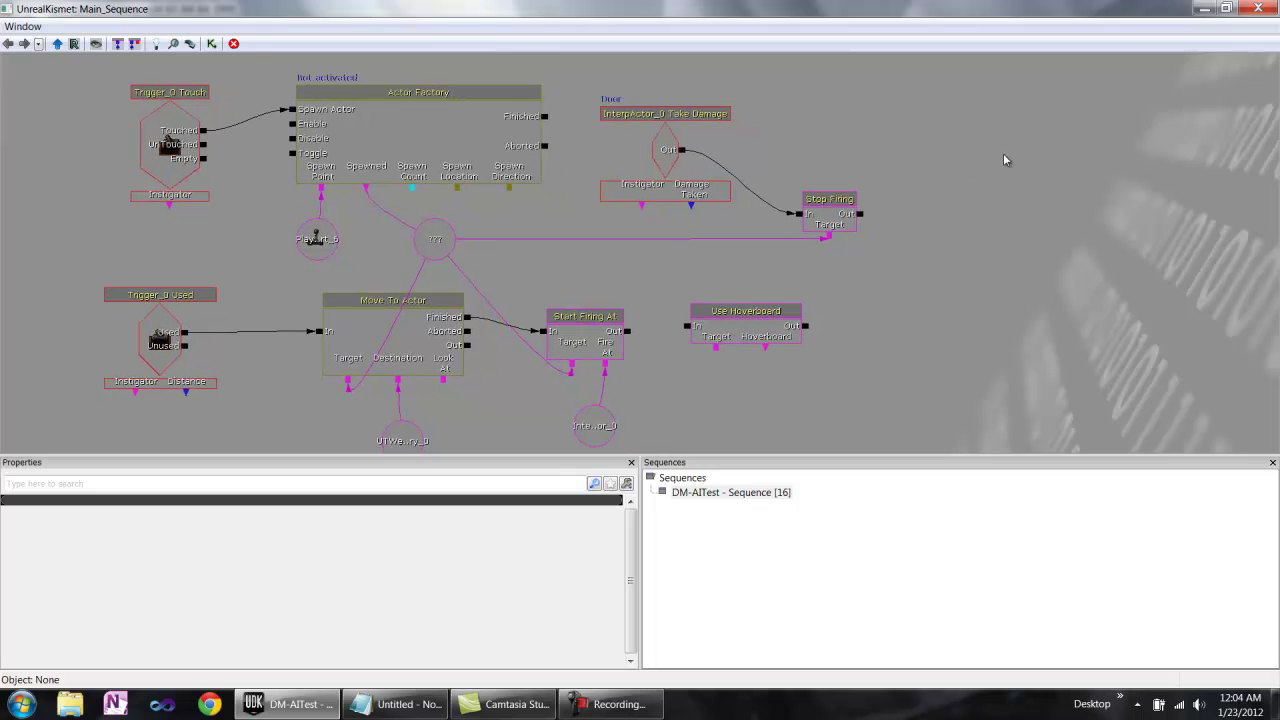
right_click(1004, 160)
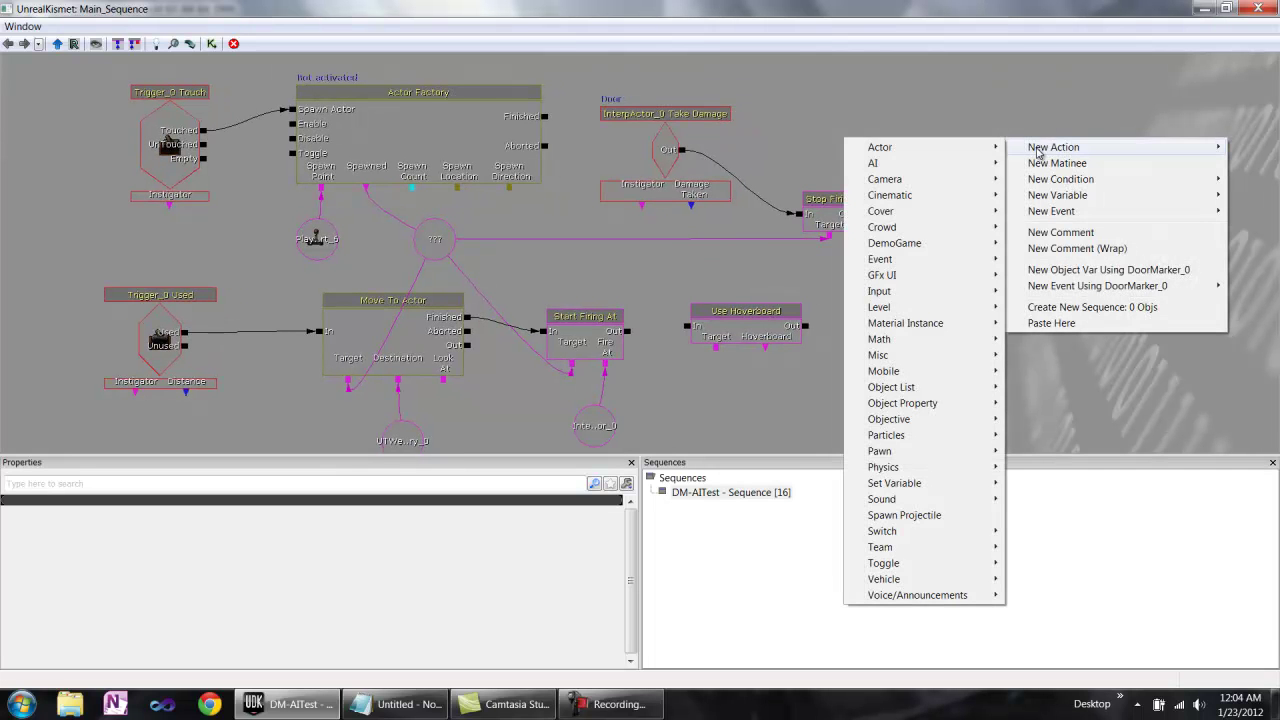
mouse_move(1055, 216)
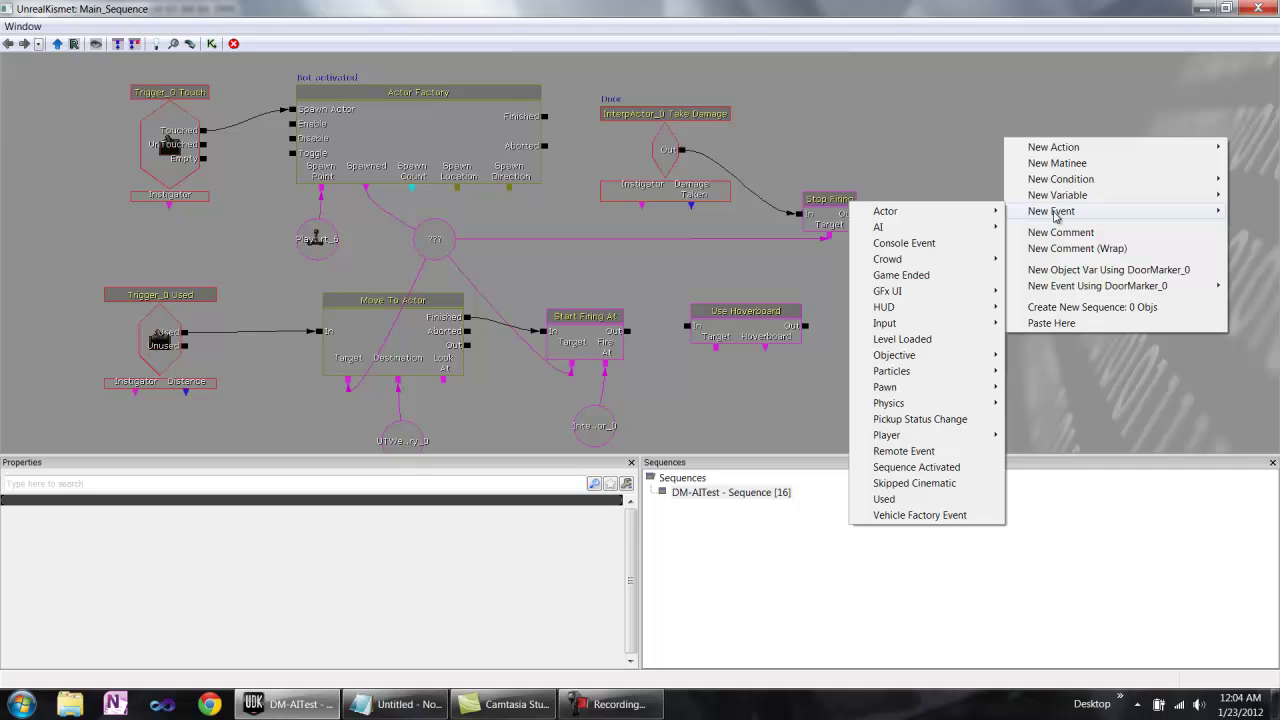
mouse_move(1050, 153)
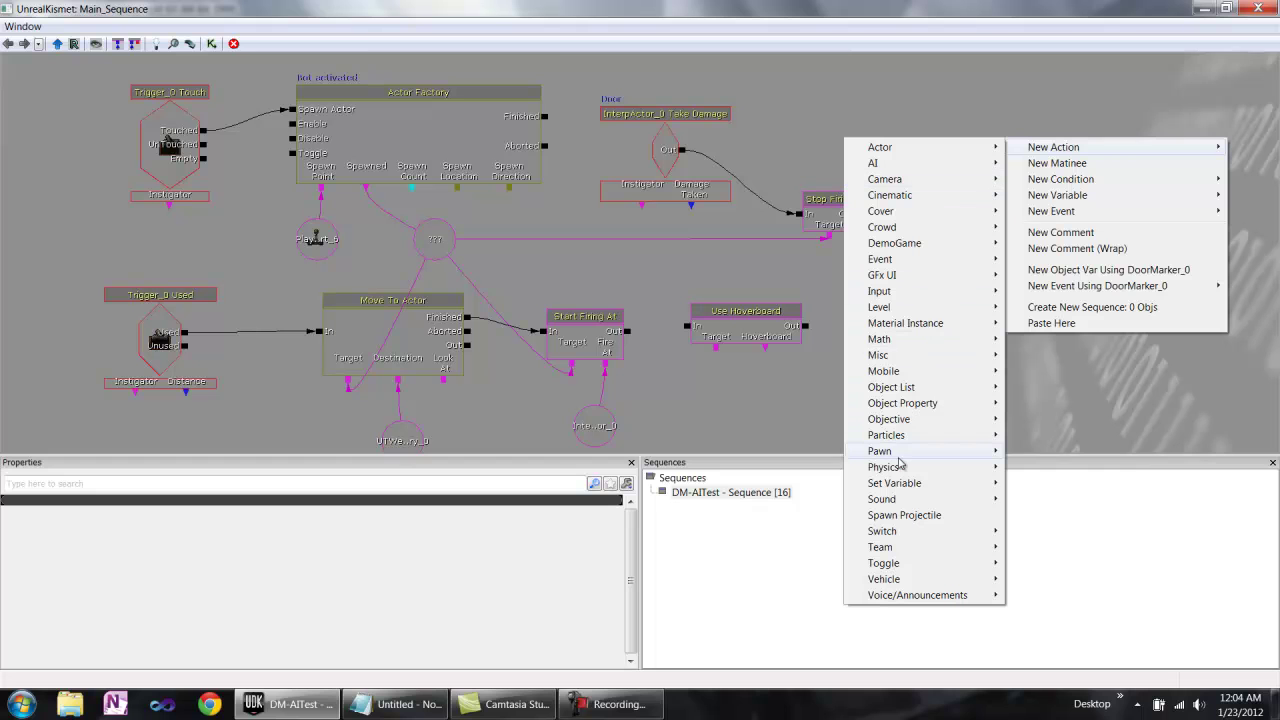
mouse_move(896, 453)
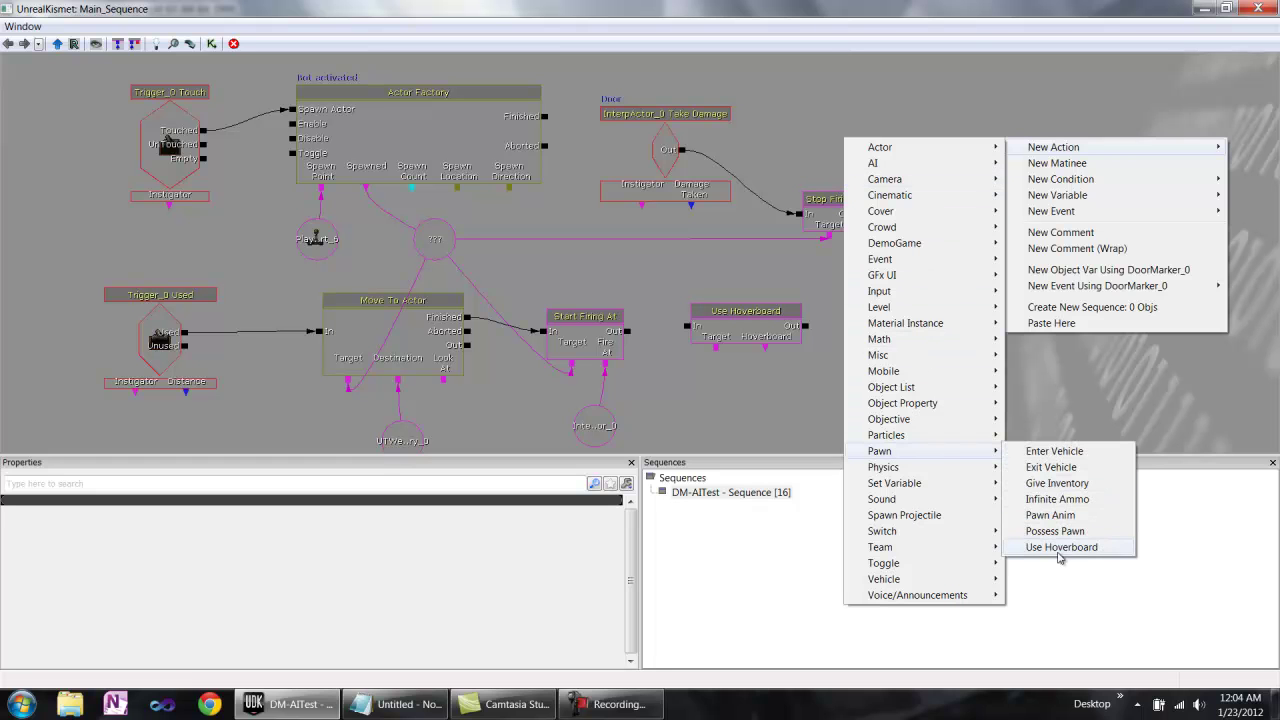
click(1058, 548)
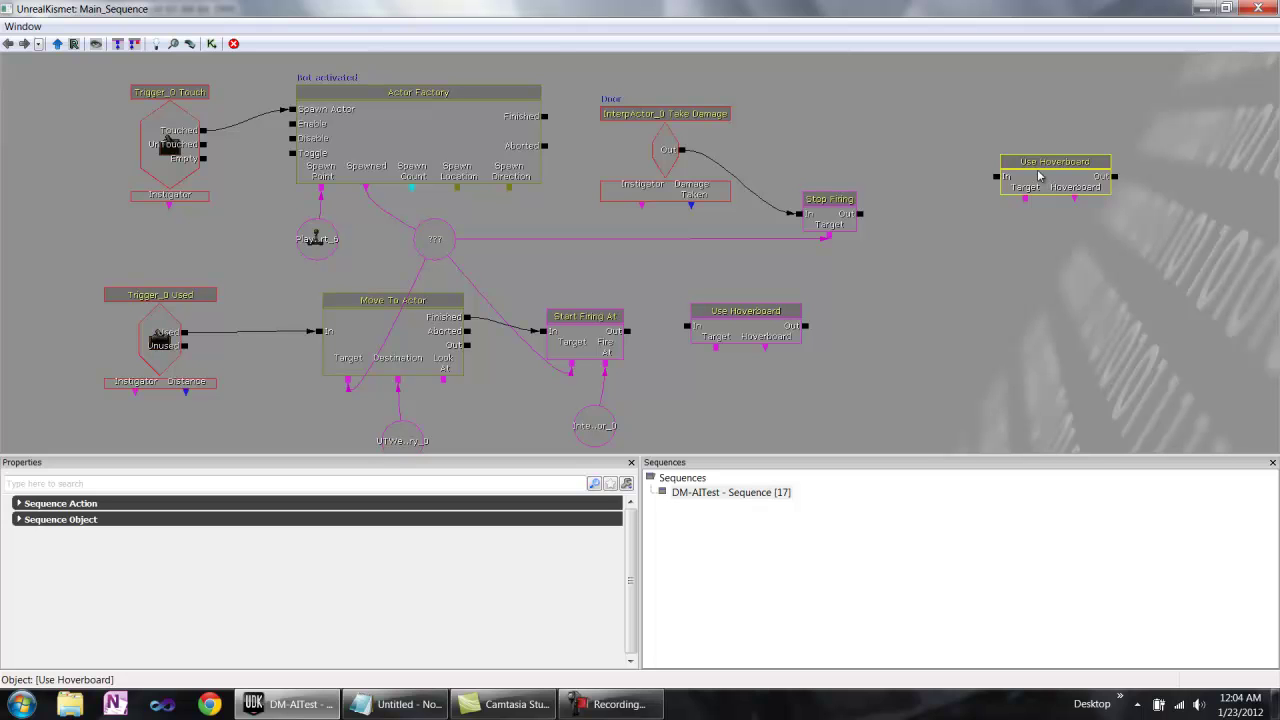
key(Delete)
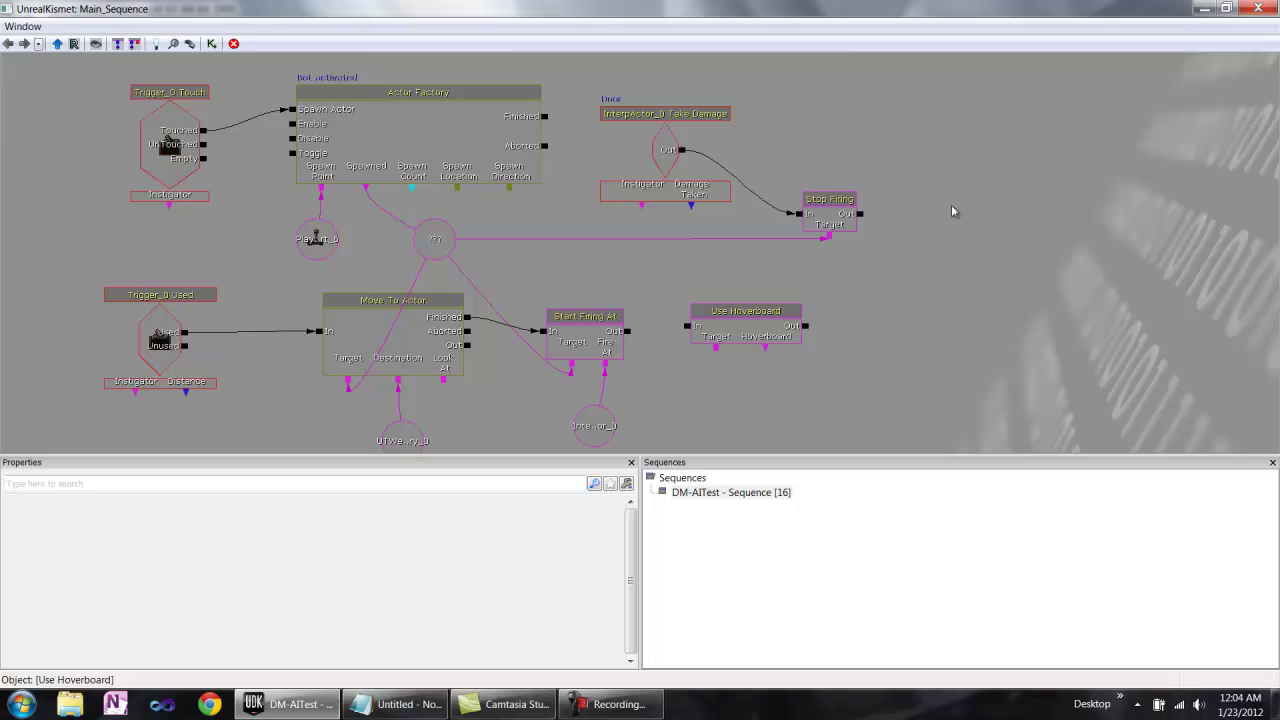
drag(653, 284, 676, 228)
click(615, 266)
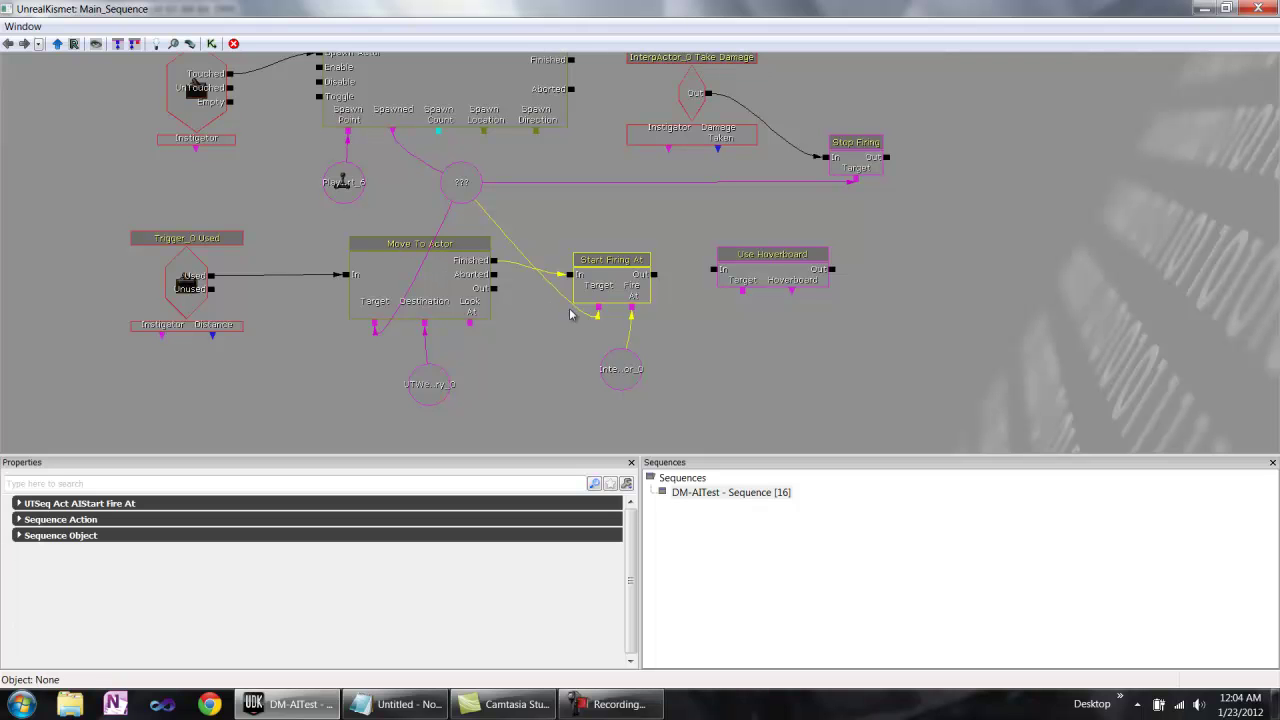
click(459, 184)
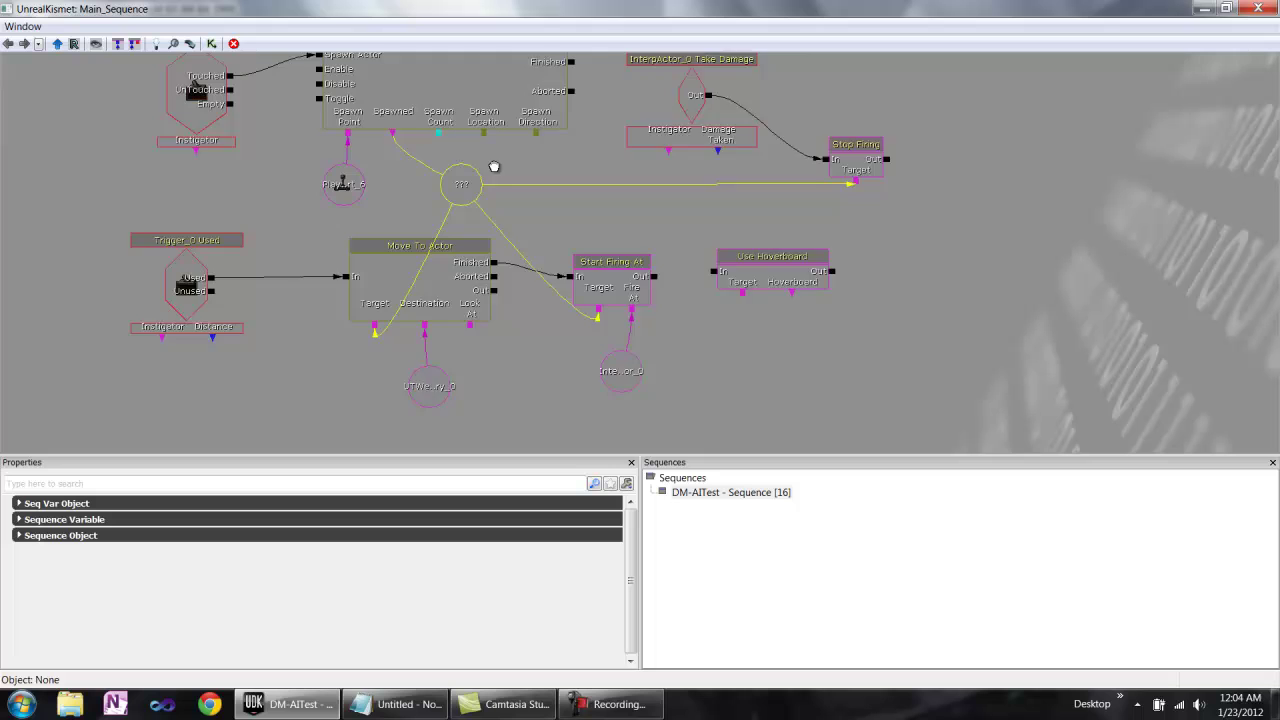
drag(494, 166, 500, 204)
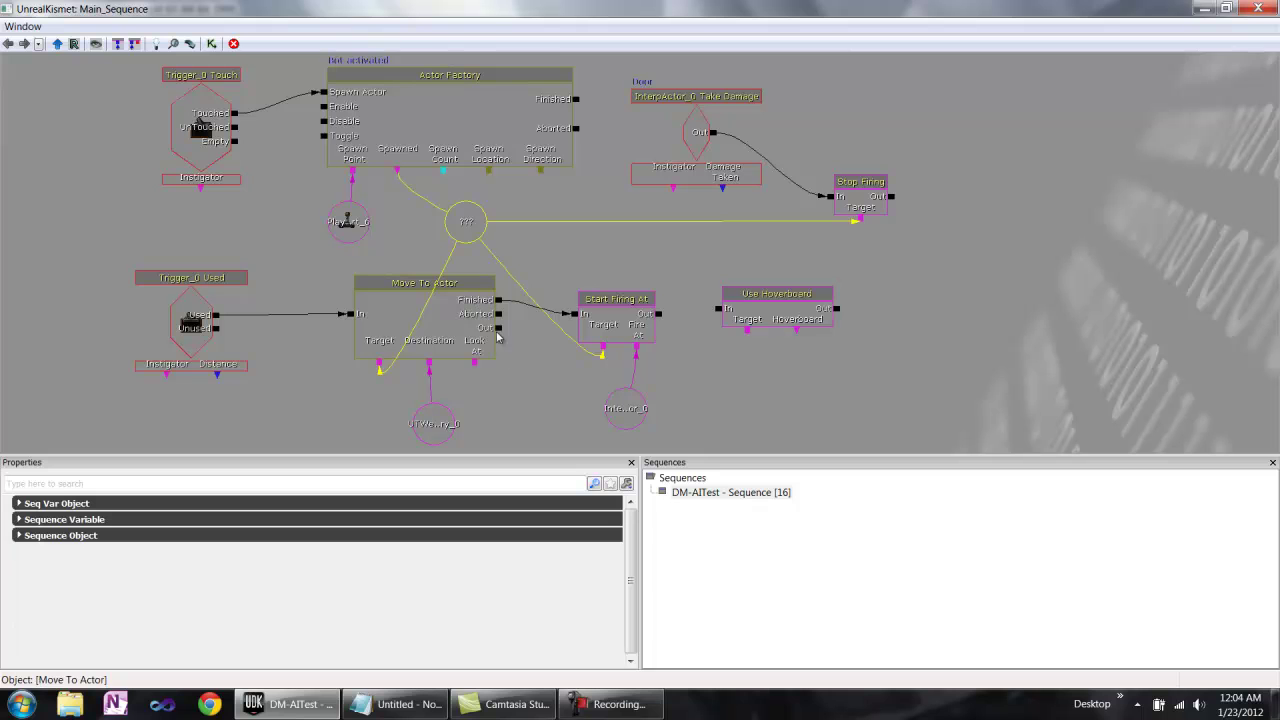
click(428, 286)
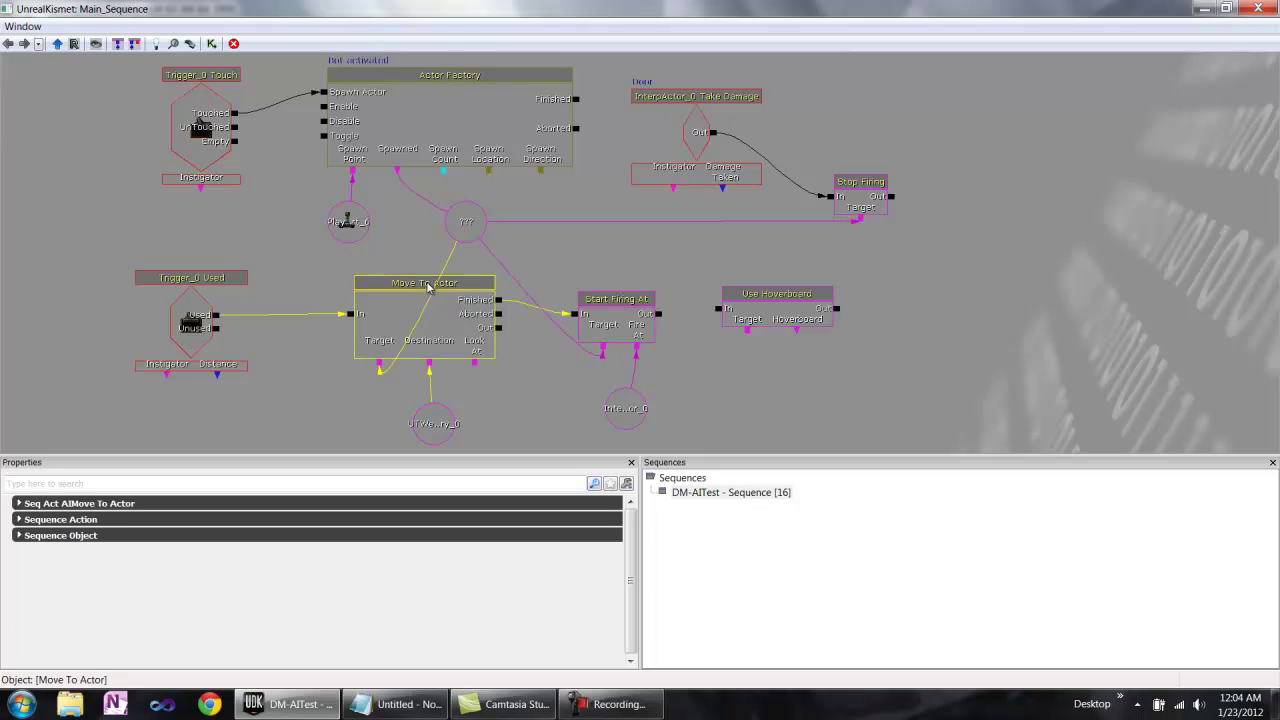
click(433, 422)
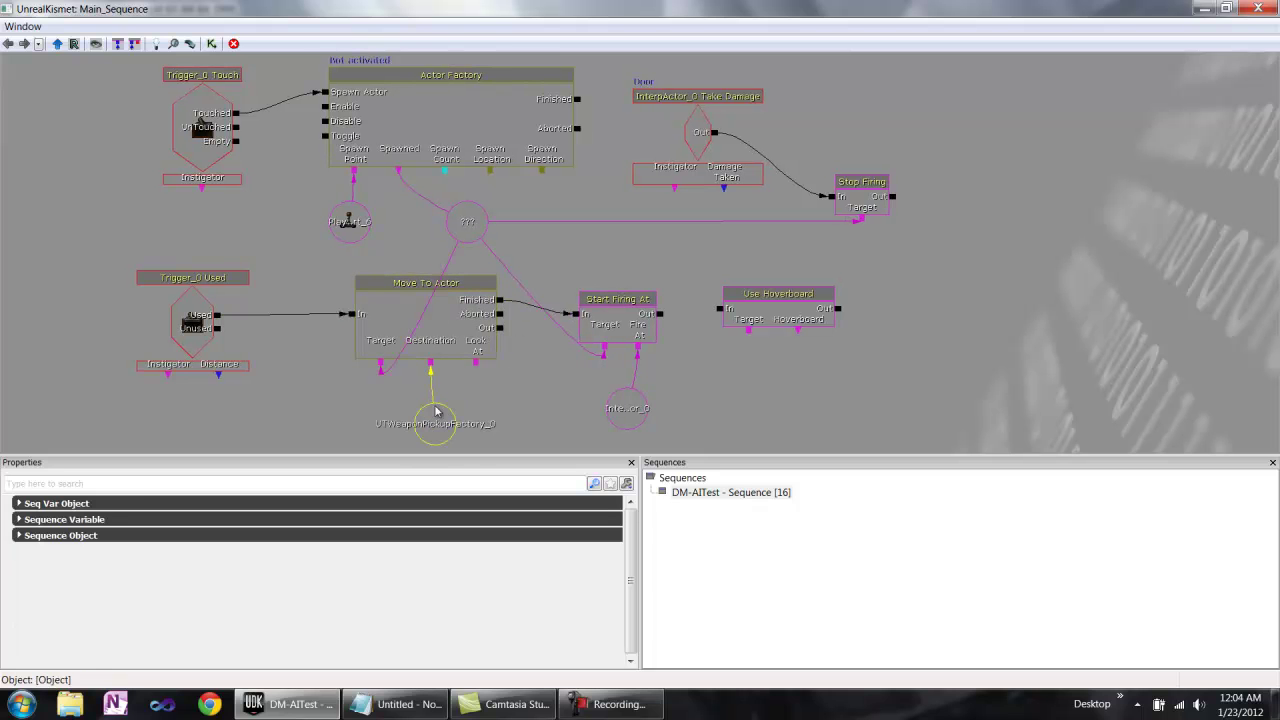
click(597, 308)
click(634, 410)
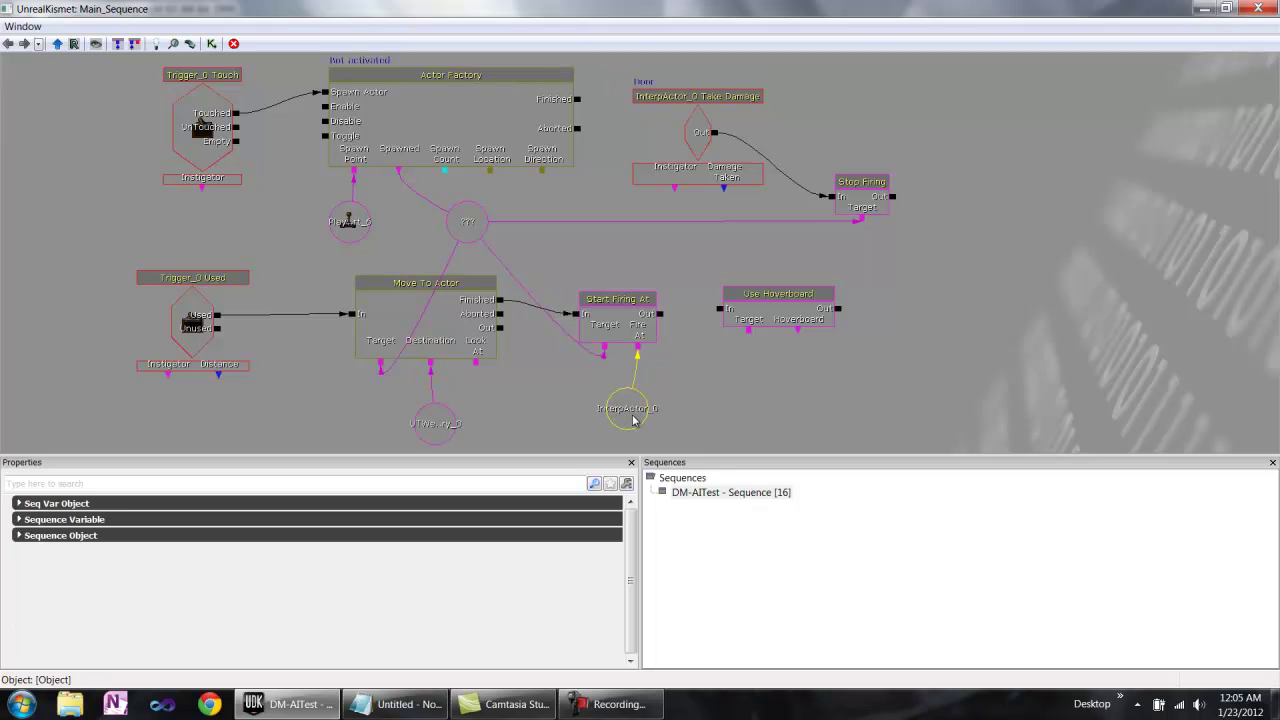
click(630, 328)
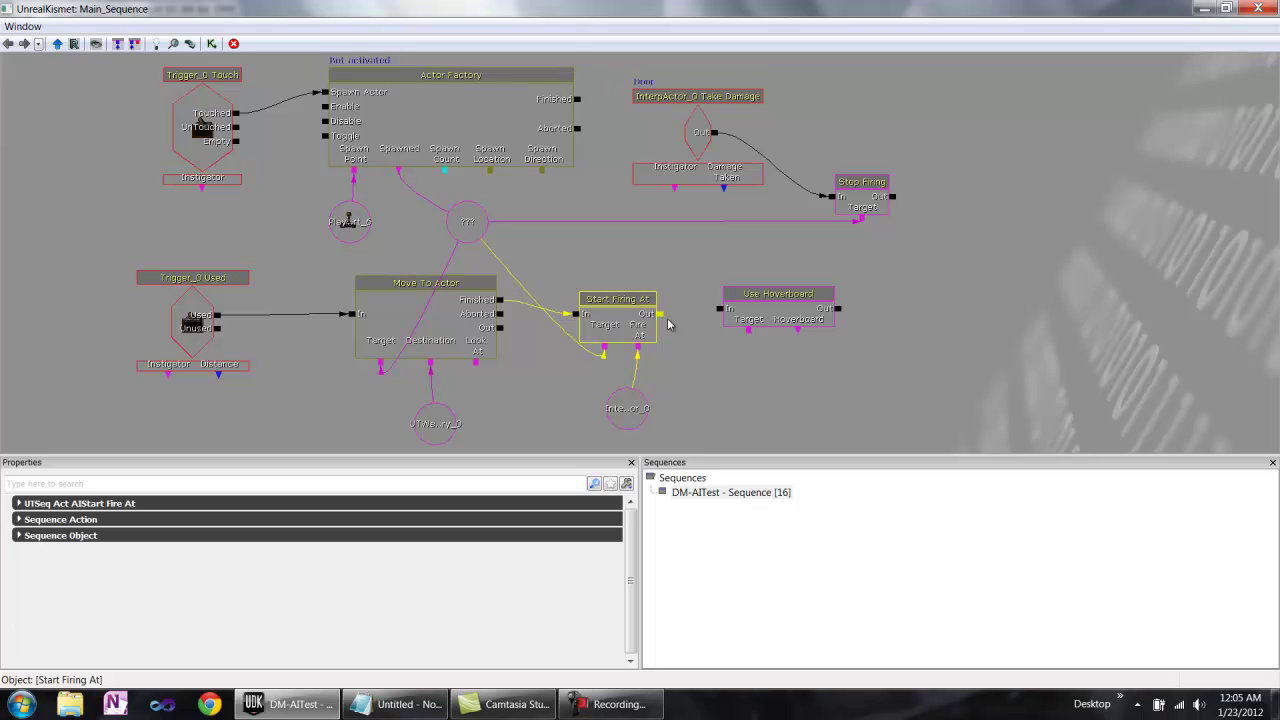